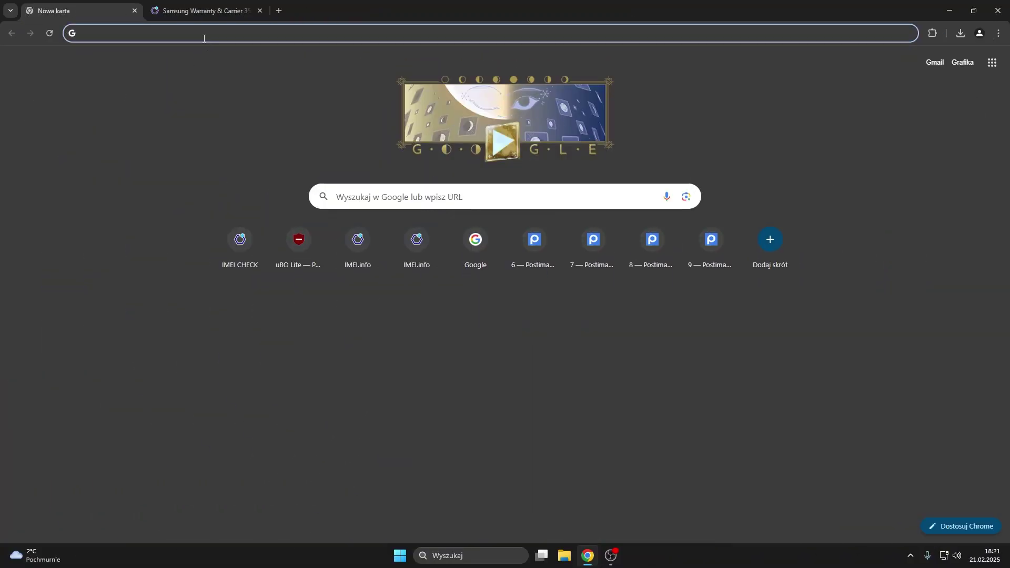
type("im")
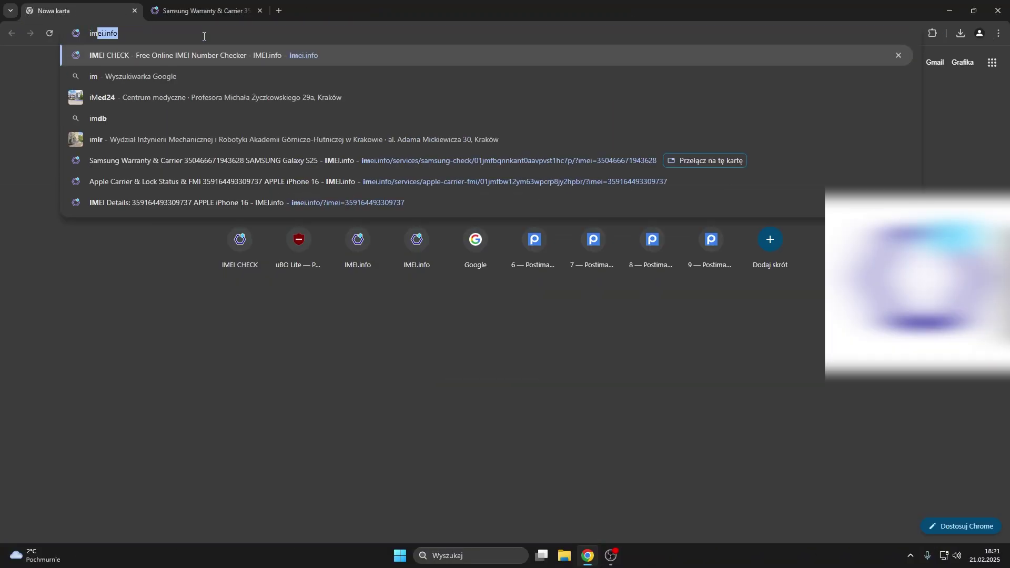
type("ei.info")
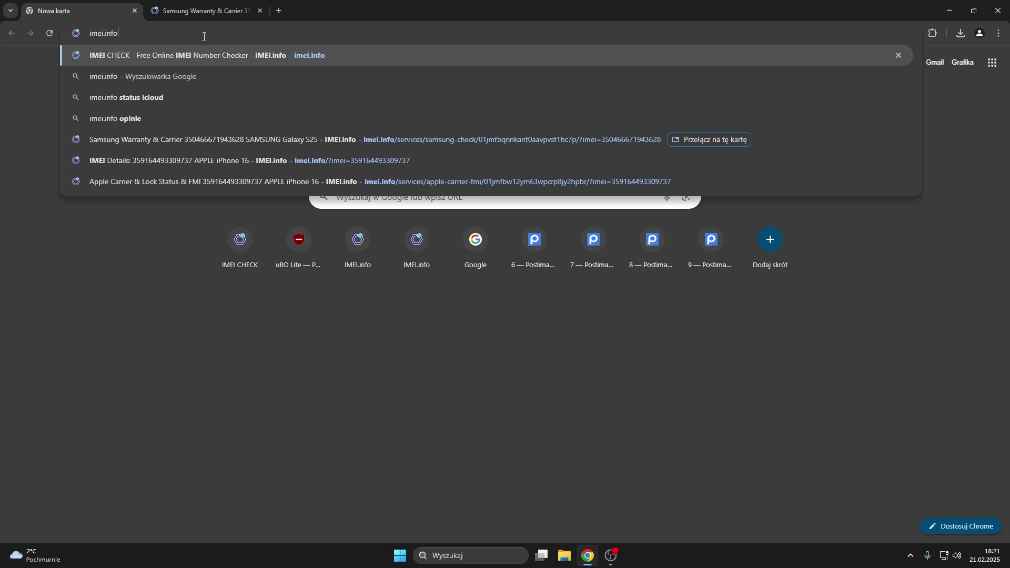
key("Return")
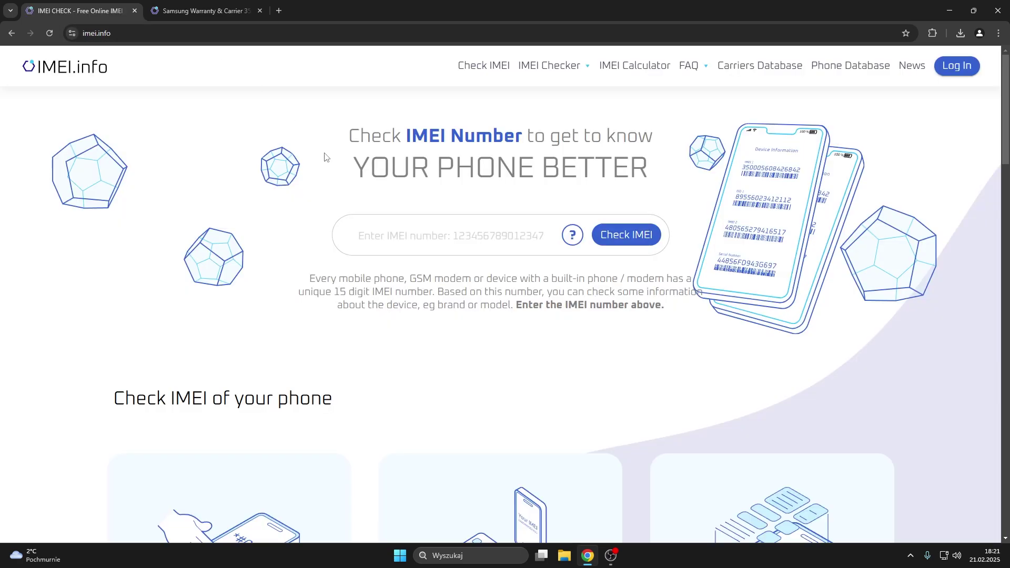
left_click(385, 234)
key("ctrl+v")
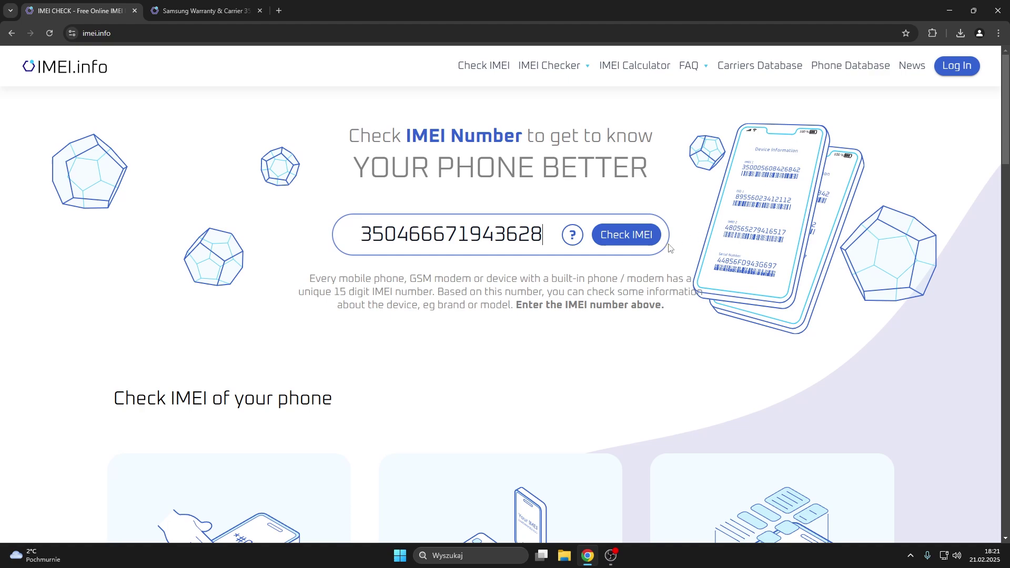
left_click(629, 236)
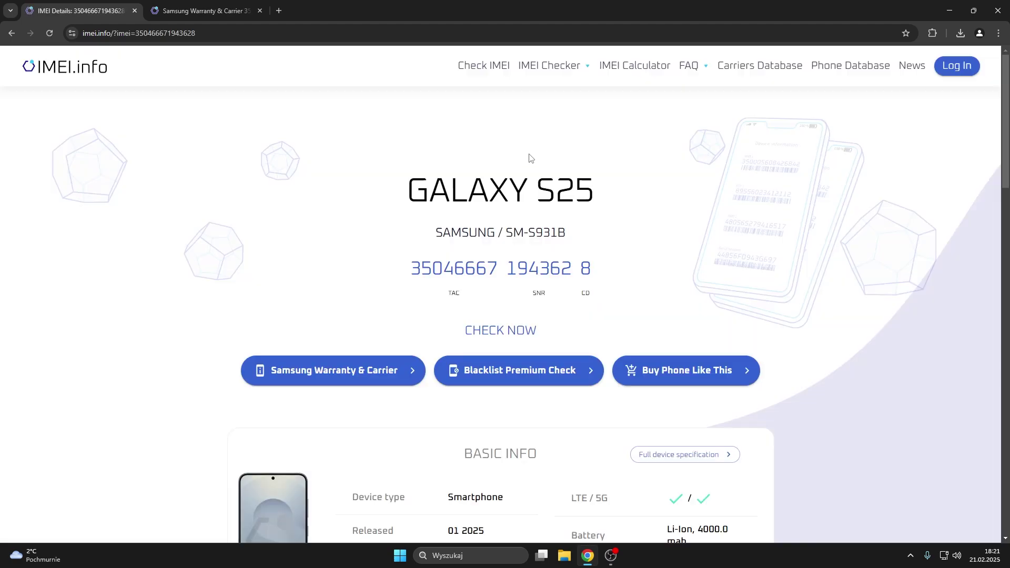
scroll(529, 158, "down", 4)
scroll(529, 158, "down", 3)
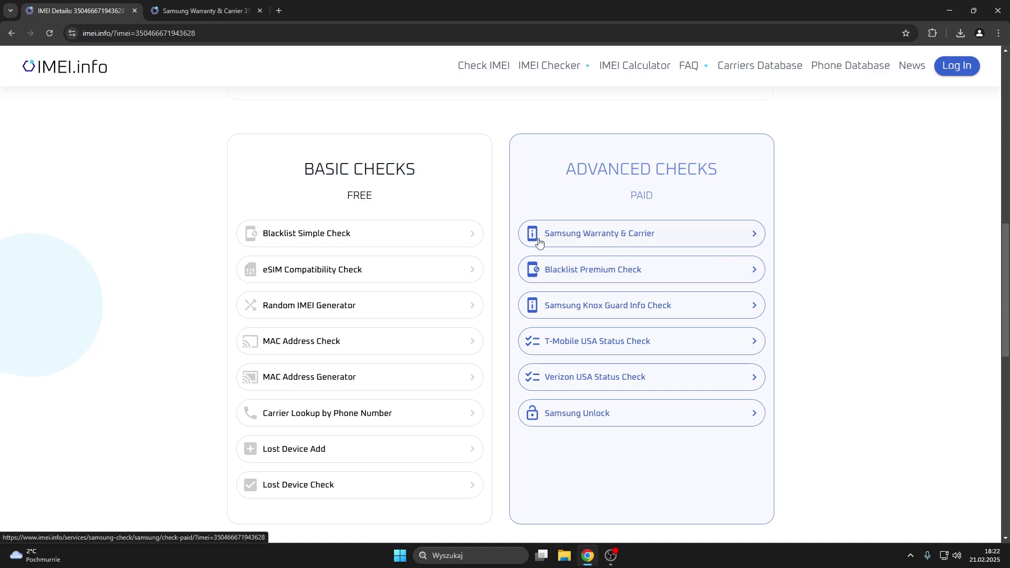
Pick the Samsung Warranty & Carrier check and order it for $3.99.
left_click(720, 233)
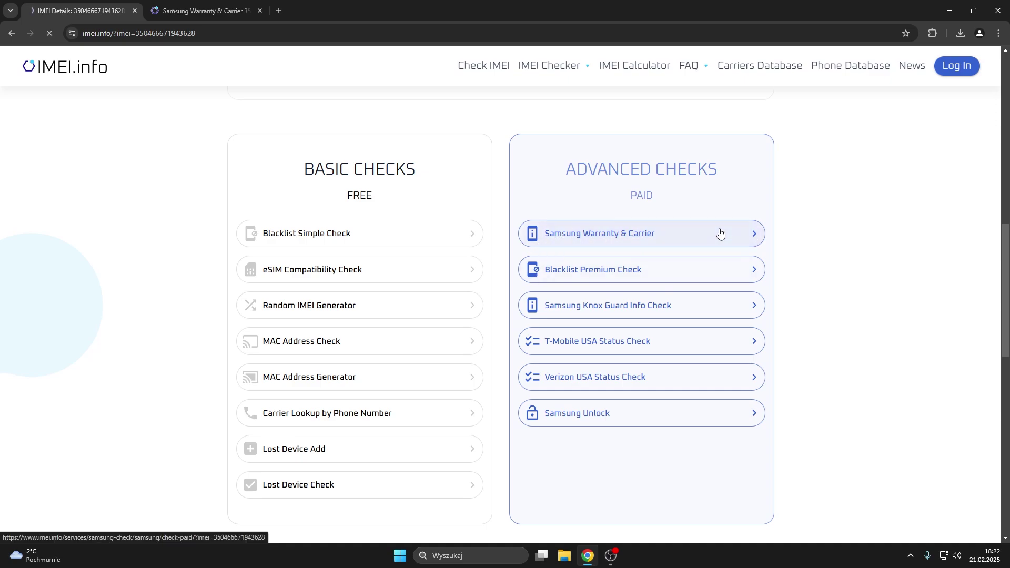
scroll(387, 214, "down", 2)
scroll(409, 229, "down", 2)
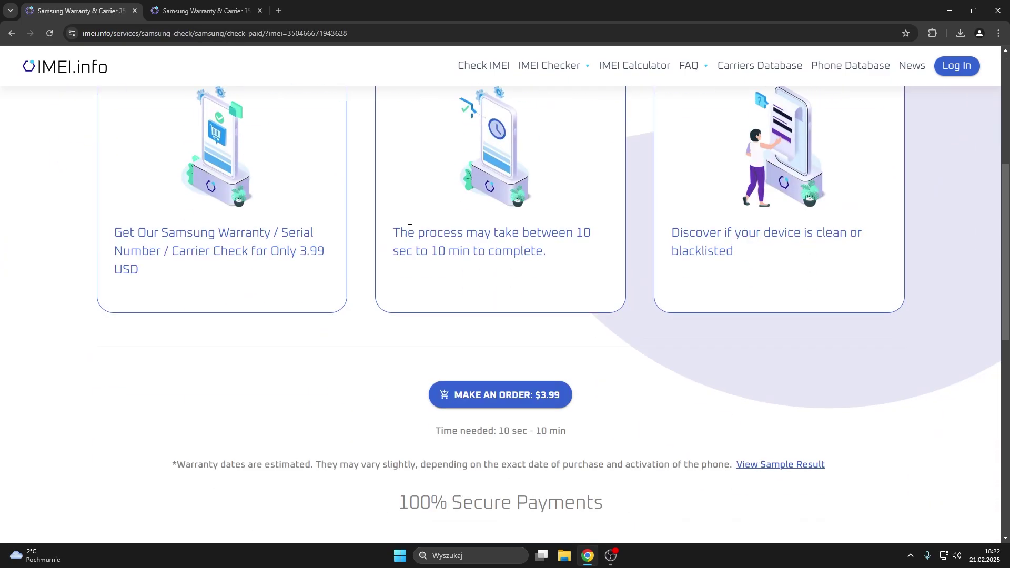
scroll(410, 230, "down", 2)
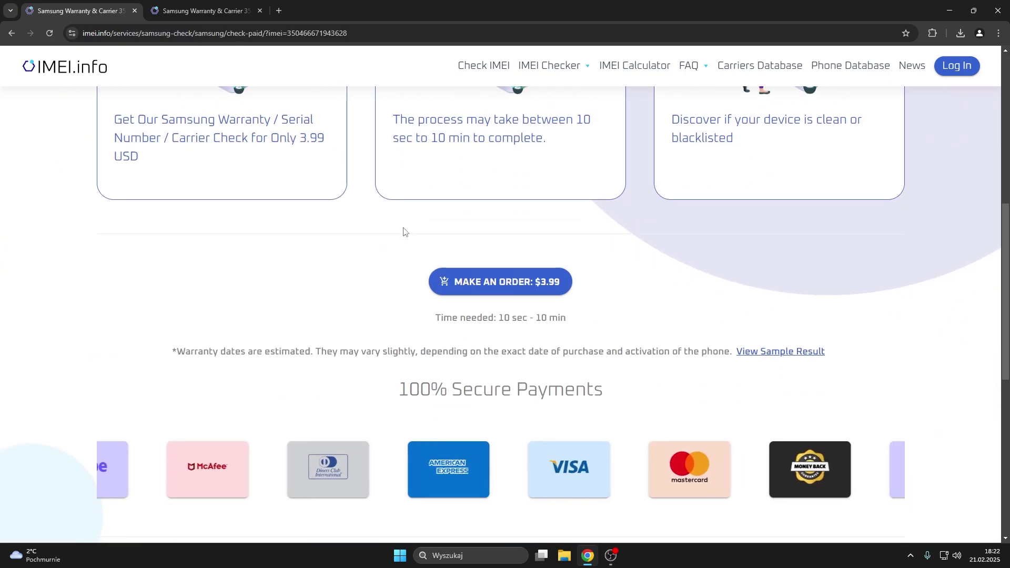
left_click(463, 282)
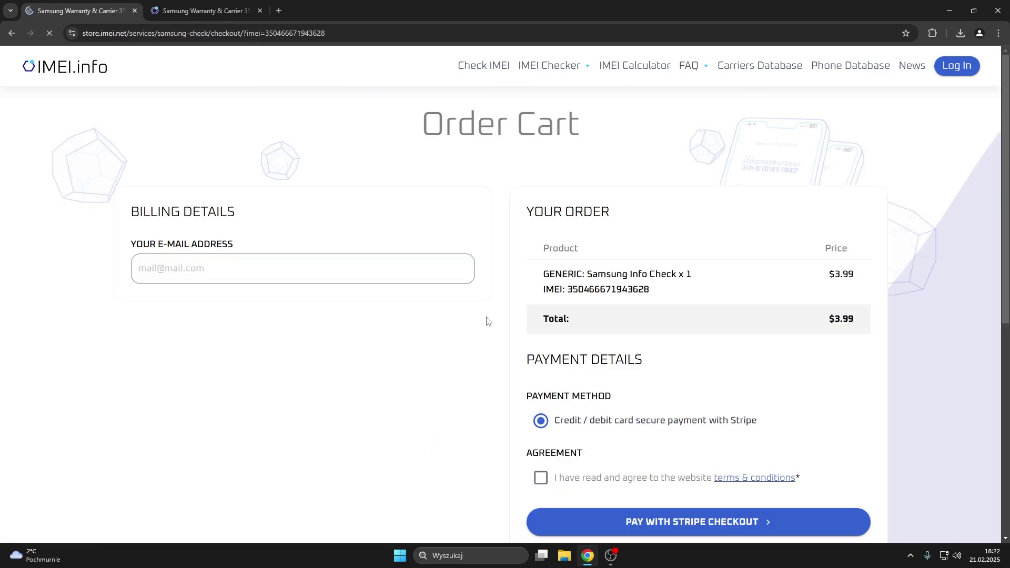
Accept the terms, go to Stripe card payment, and view the Samsung Warranty & Carrier result tab.
left_click(241, 275)
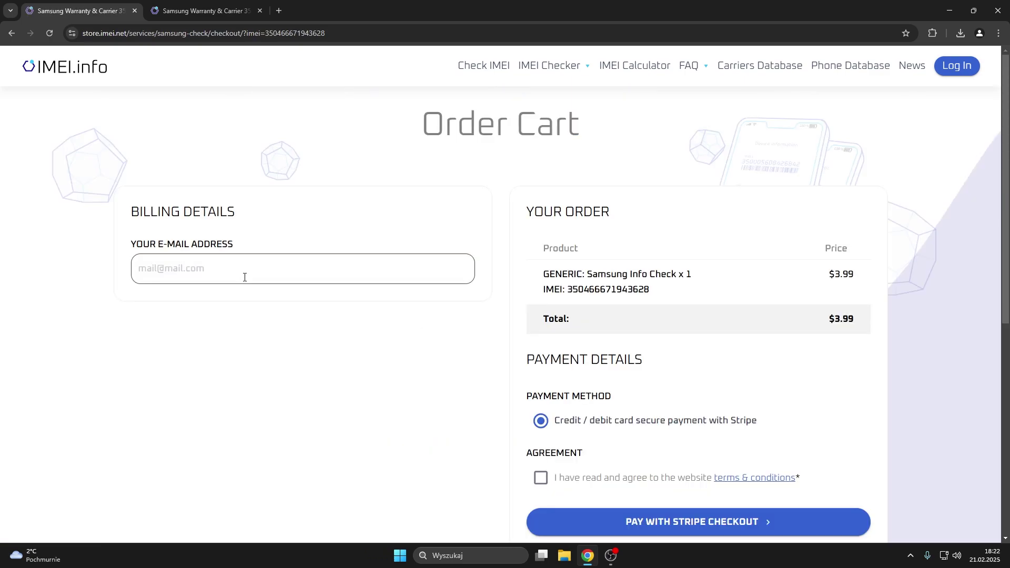
scroll(226, 261, "down", 1)
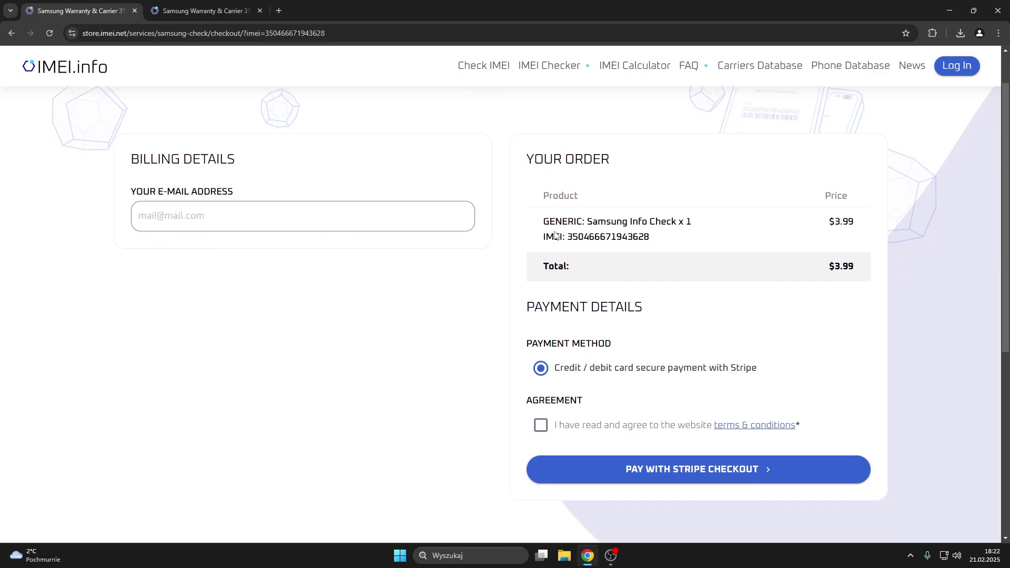
scroll(556, 237, "down", 1)
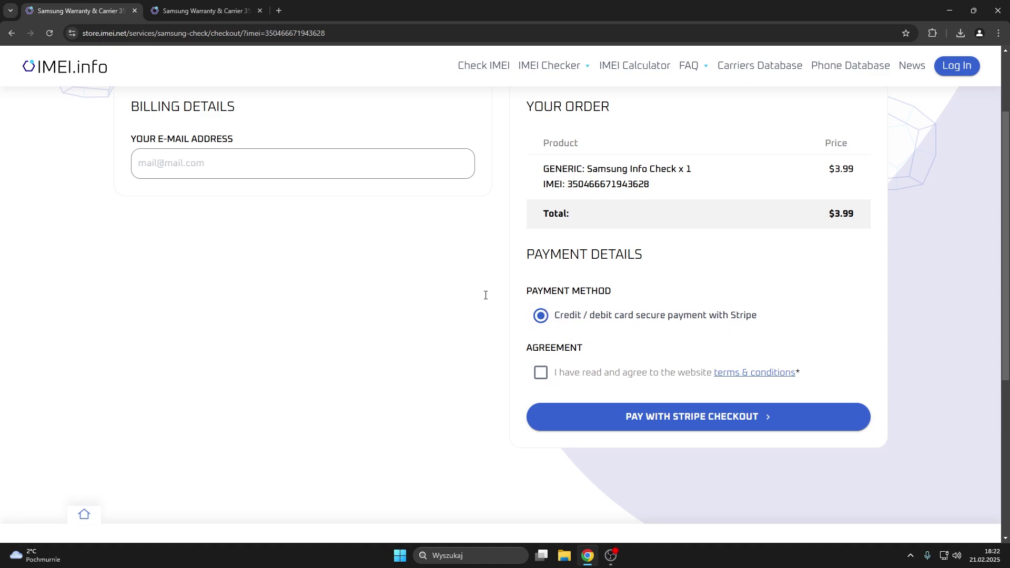
left_click(540, 373)
left_click(266, 174)
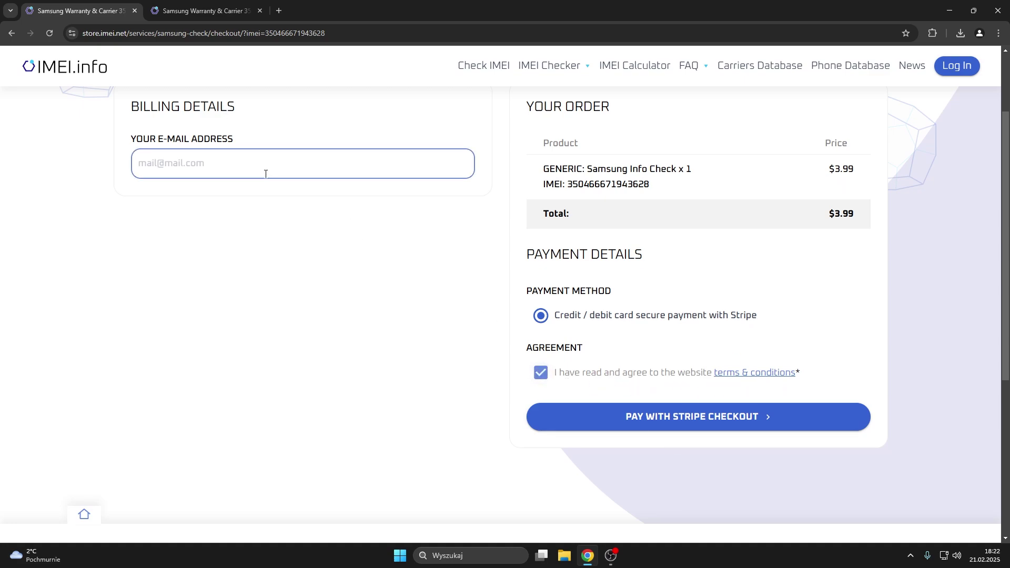
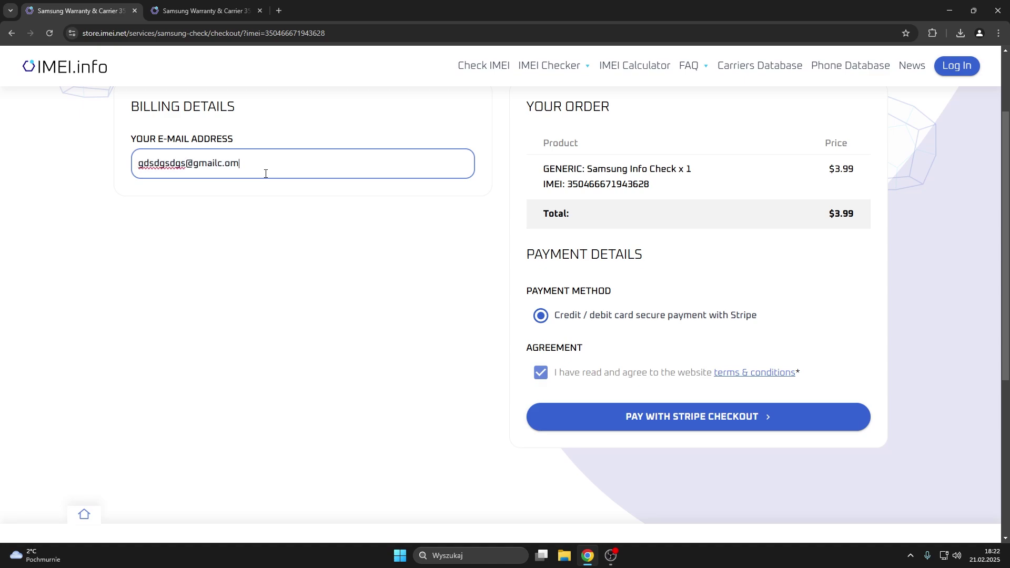
left_click(634, 418)
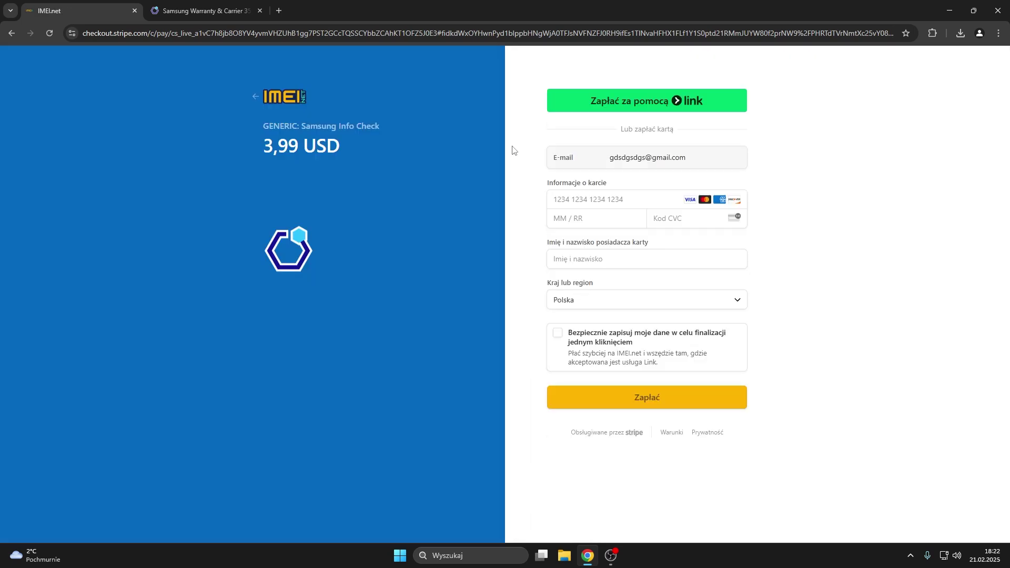
left_click(190, 11)
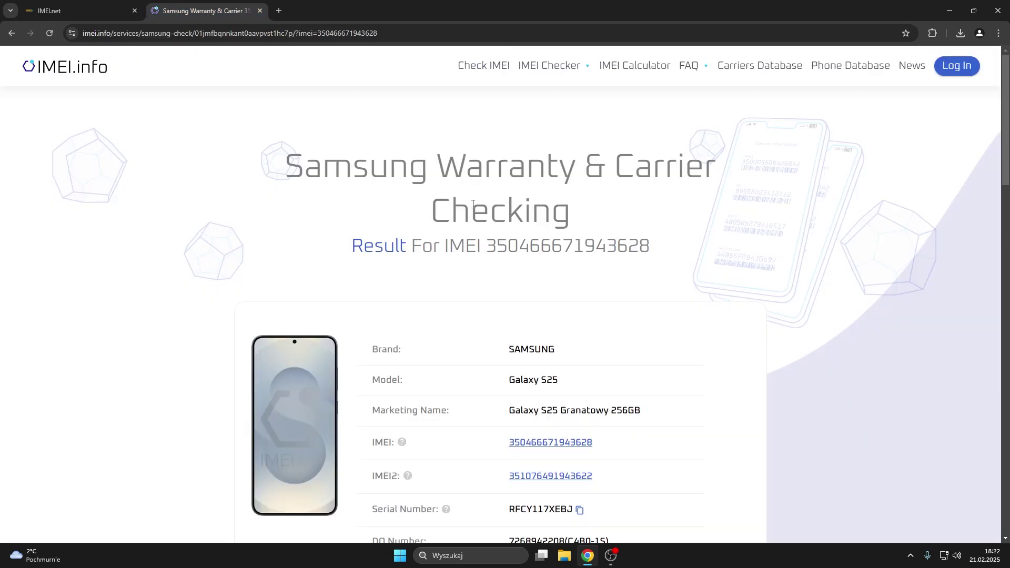
scroll(505, 260, "down", 1)
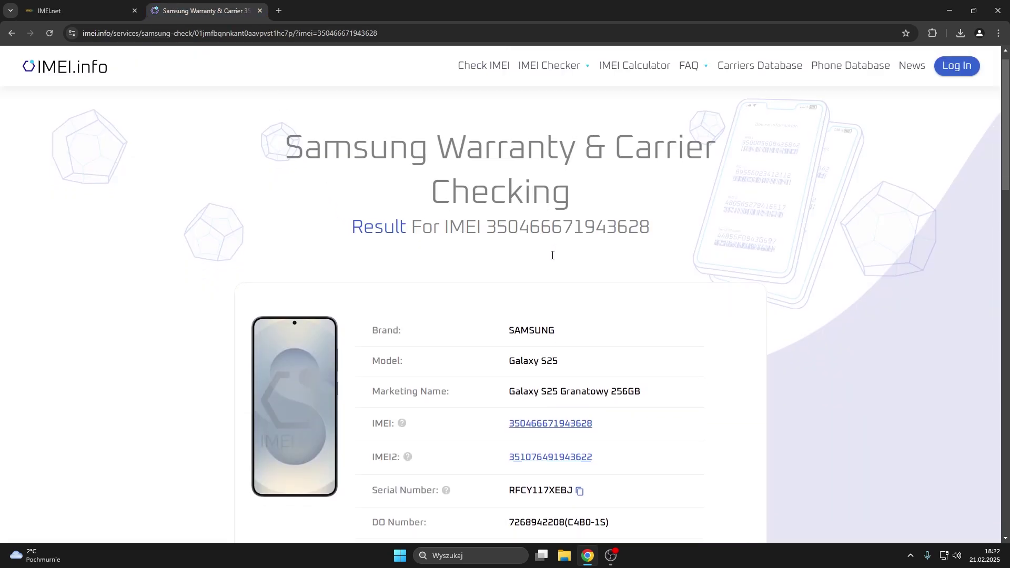
scroll(474, 253, "down", 3)
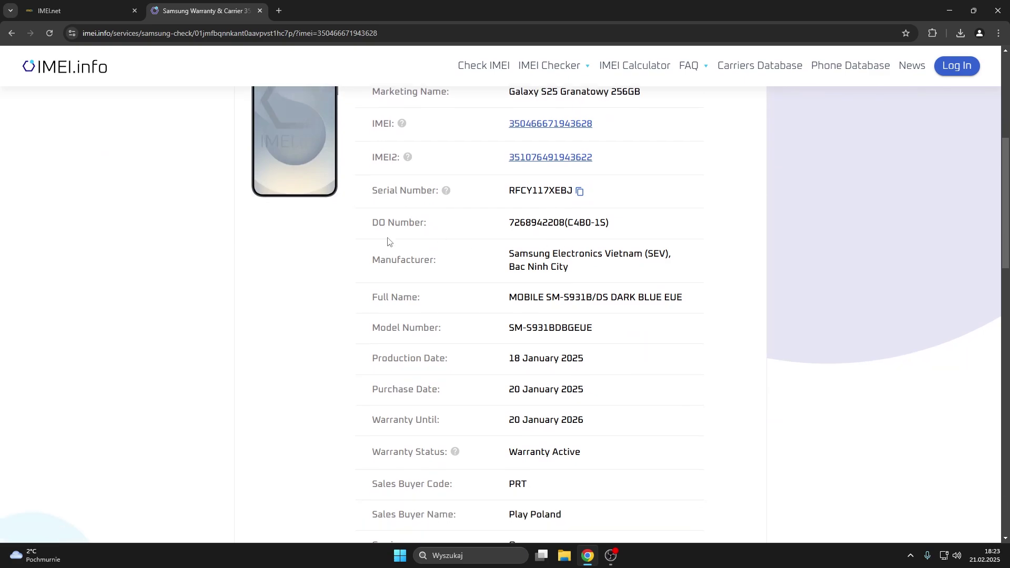
scroll(392, 245, "down", 1)
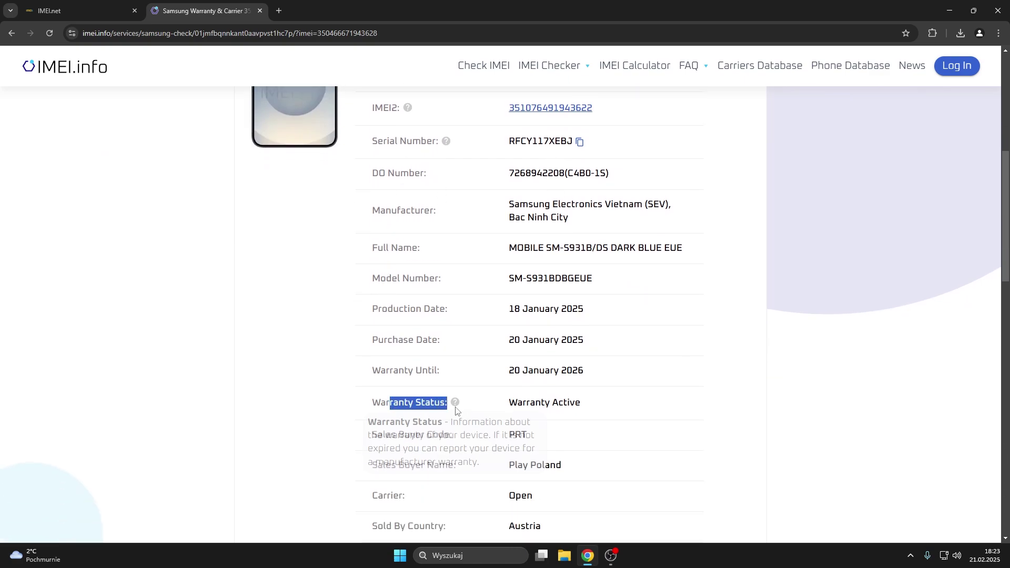
scroll(454, 407, "down", 1)
scroll(451, 236, "up", 3)
scroll(554, 282, "down", 3)
scroll(553, 281, "down", 2)
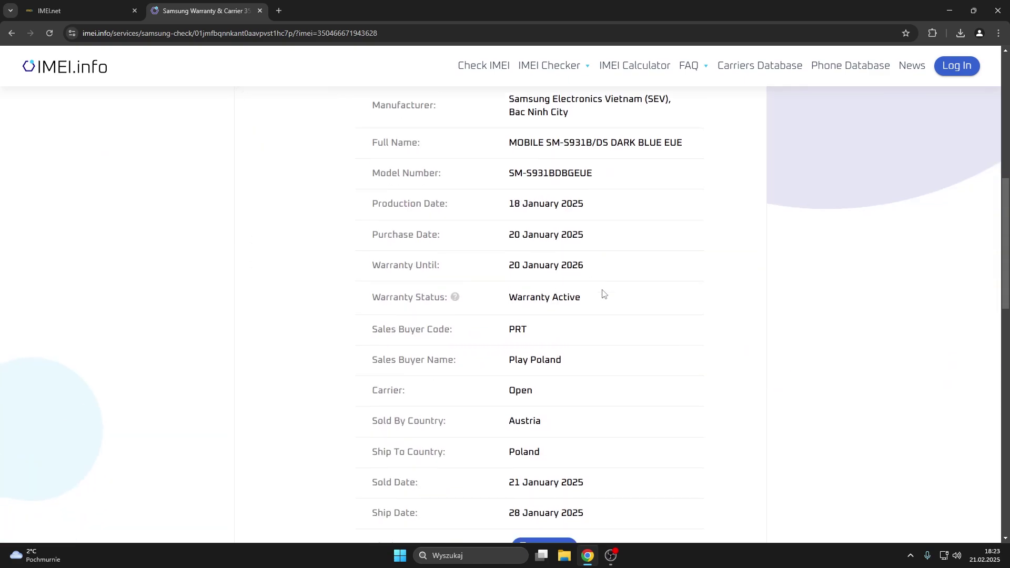
left_click_drag(510, 297, 596, 303)
left_click(596, 304)
scroll(503, 285, "down", 1)
scroll(502, 284, "down", 1)
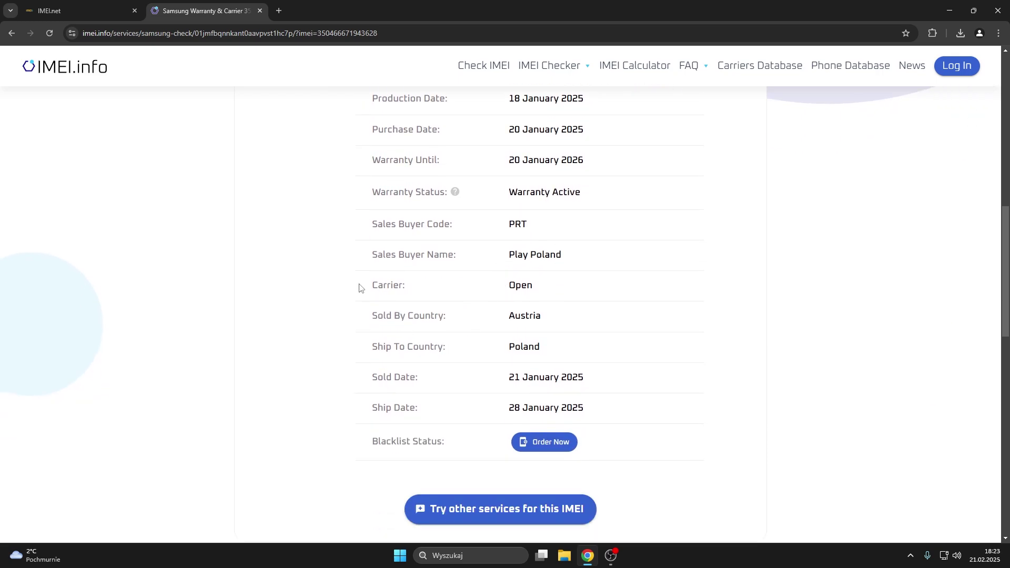
left_click_drag(360, 288, 553, 282)
left_click(543, 310)
left_click_drag(373, 285, 476, 337)
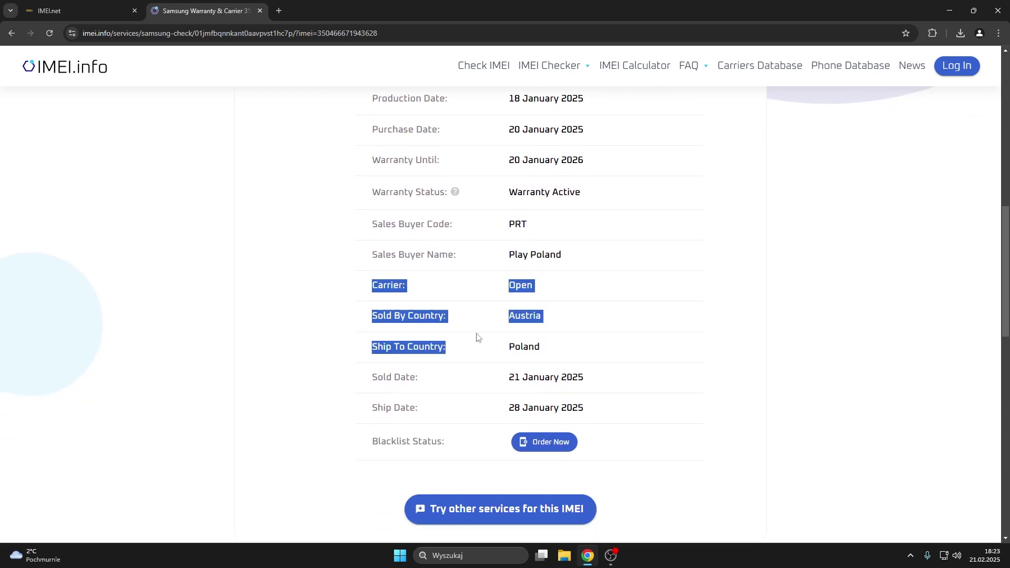
scroll(604, 377, "down", 5)
scroll(606, 376, "up", 5)
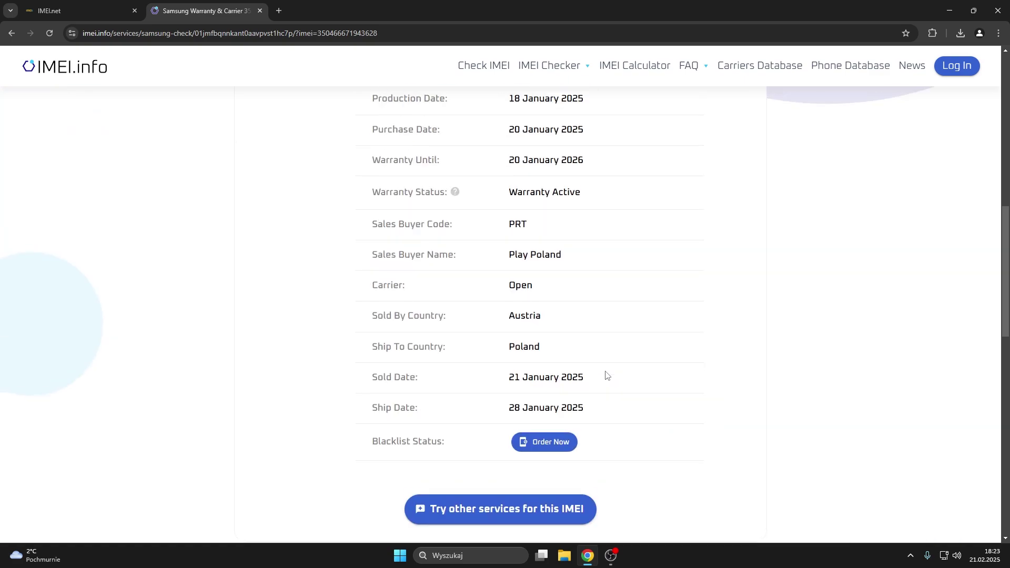
scroll(606, 376, "up", 5)
scroll(607, 375, "up", 2)
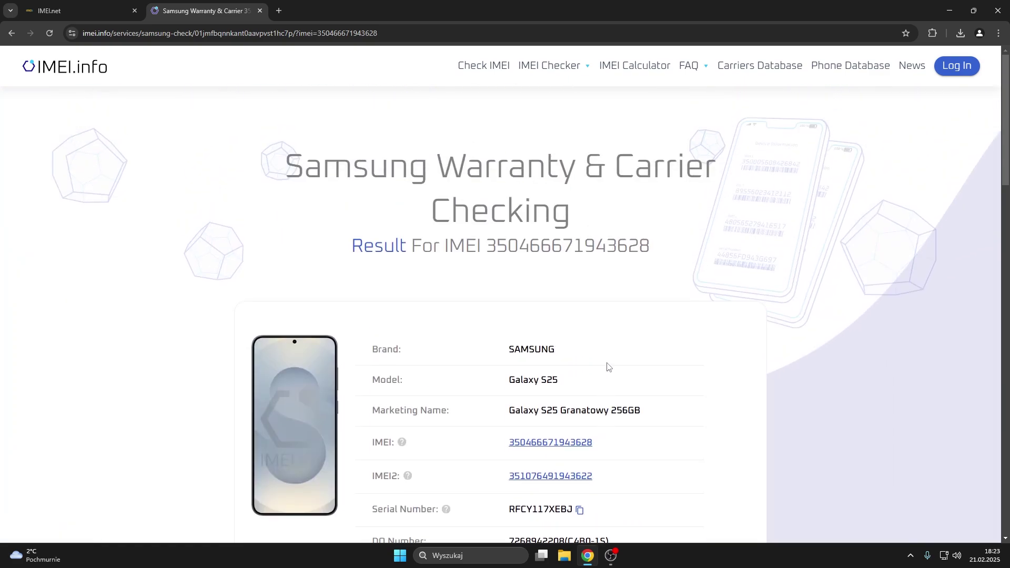